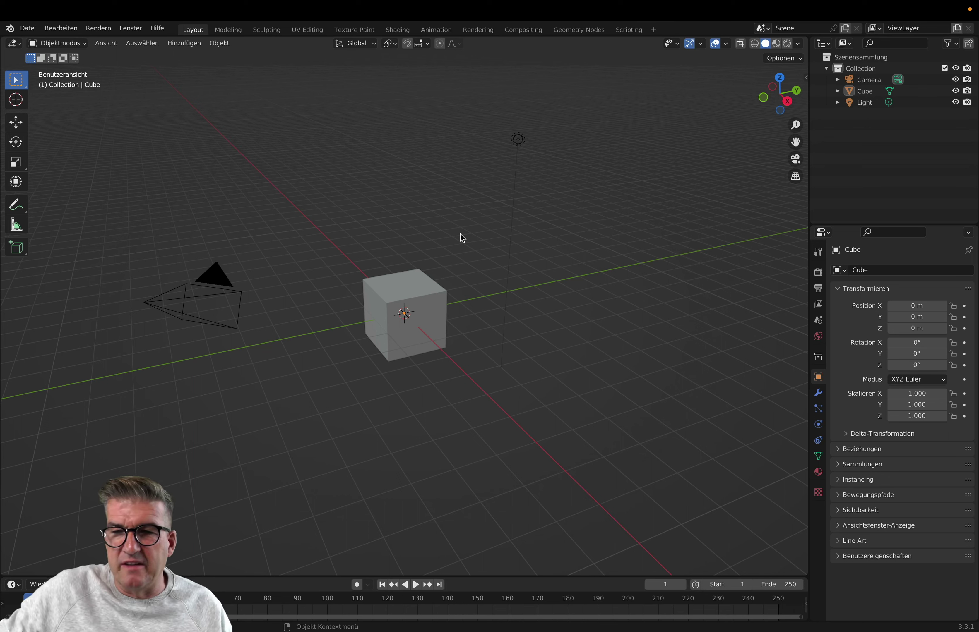
- Browse the Properties tabs and return to the Tool tab's Select Box settings
left_click(818, 252)
left_click(817, 272)
left_click(817, 288)
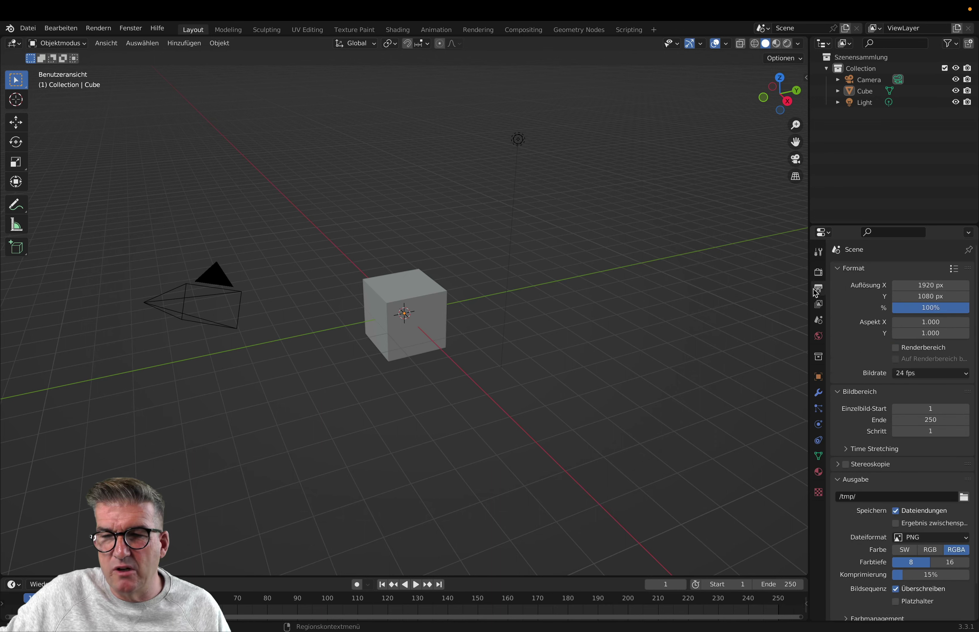
left_click(818, 255)
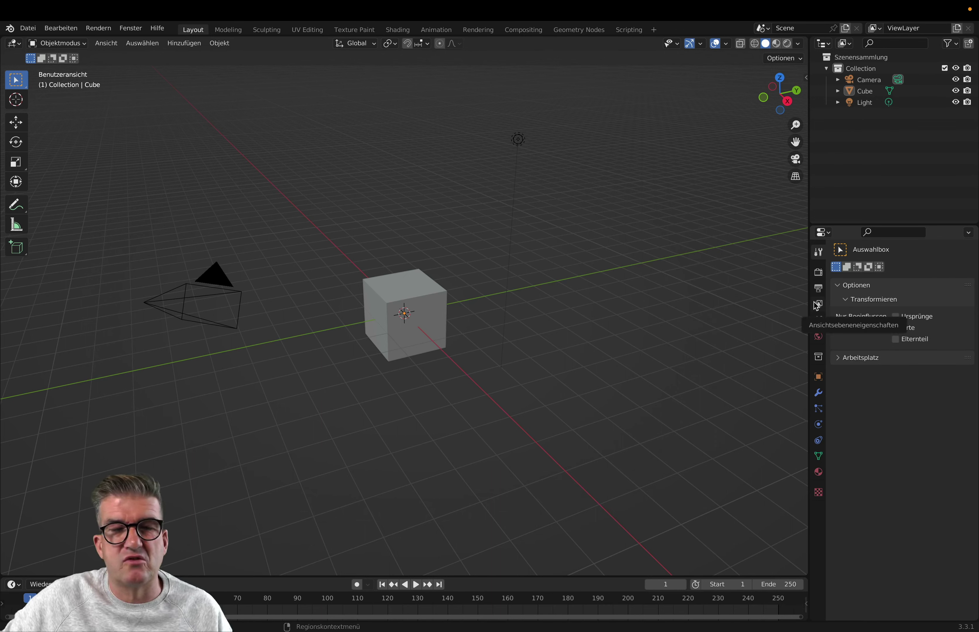
- Box-select the cube and light, deselect them, then sweep a box over empty ground
left_click(666, 302)
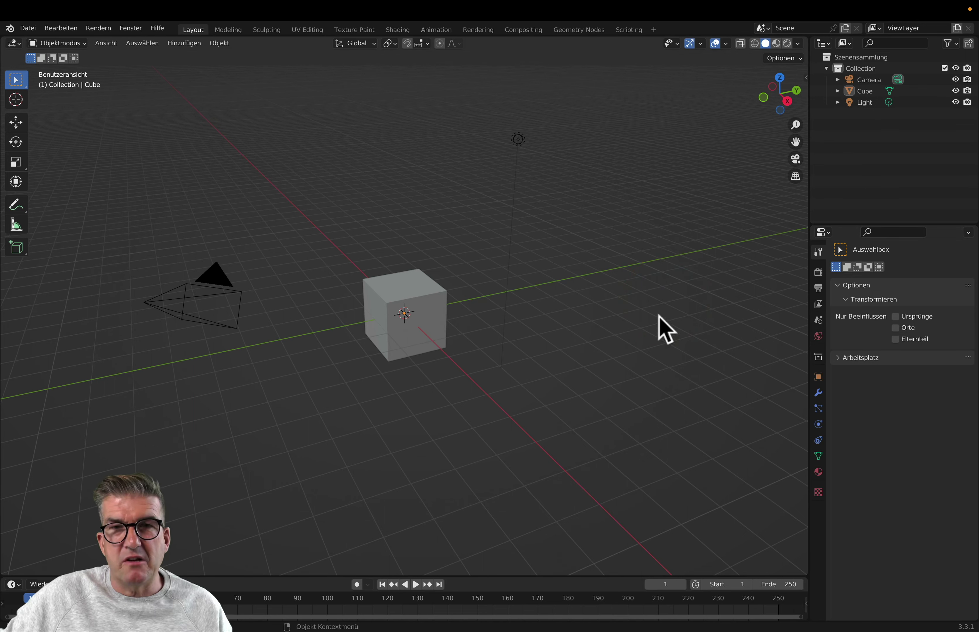
mouse_move(668, 335)
left_mouse_down()
mouse_move(608, 429)
mouse_move(298, 234)
left_mouse_up()
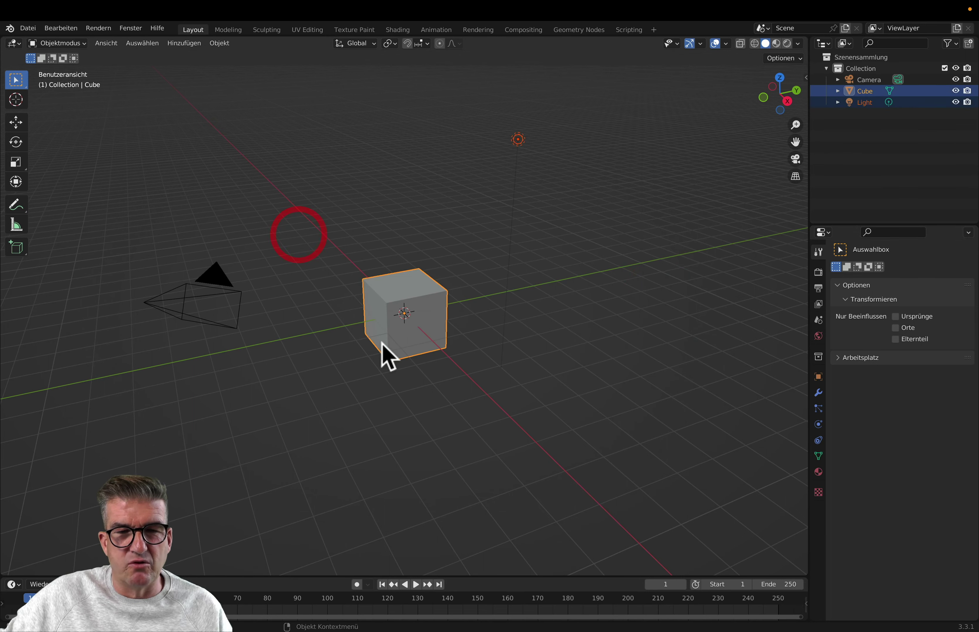
left_click(349, 158)
left_click(256, 403)
left_click_drag(299, 415, 402, 473)
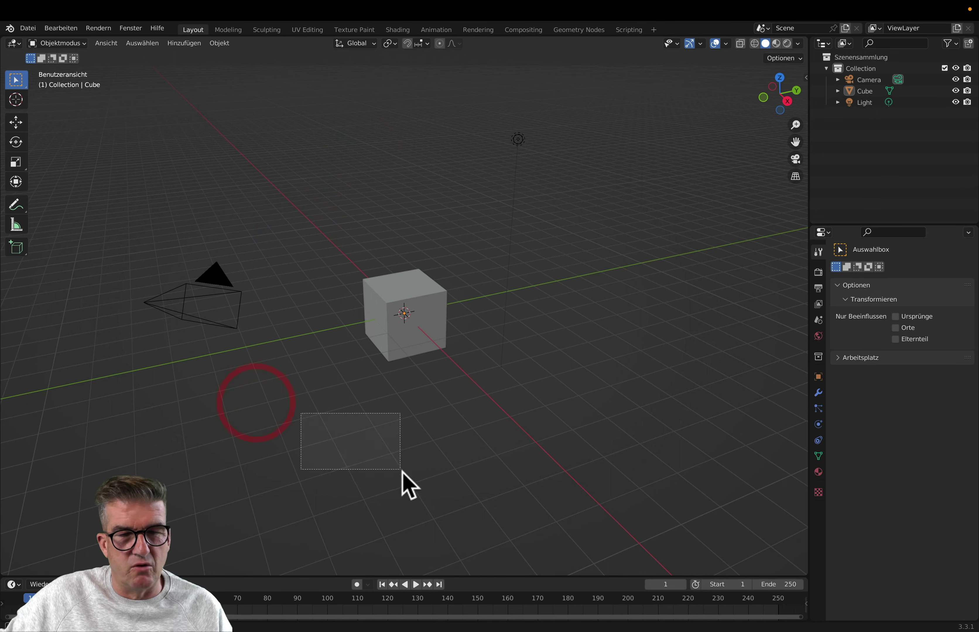
- Select the default cube in the 3D viewport
left_click(652, 280)
left_click(593, 281)
left_click(421, 310)
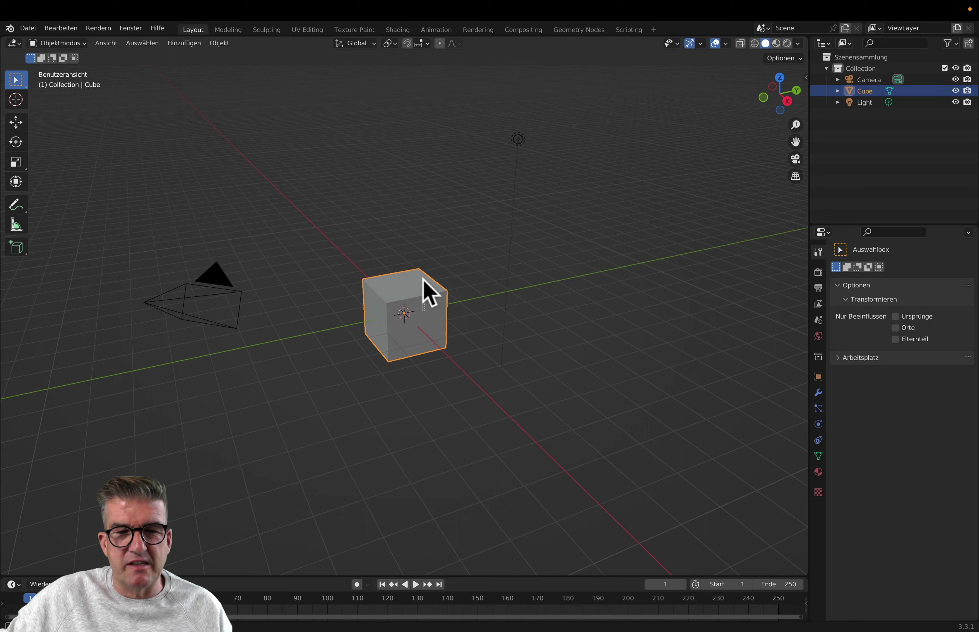
left_click(405, 303)
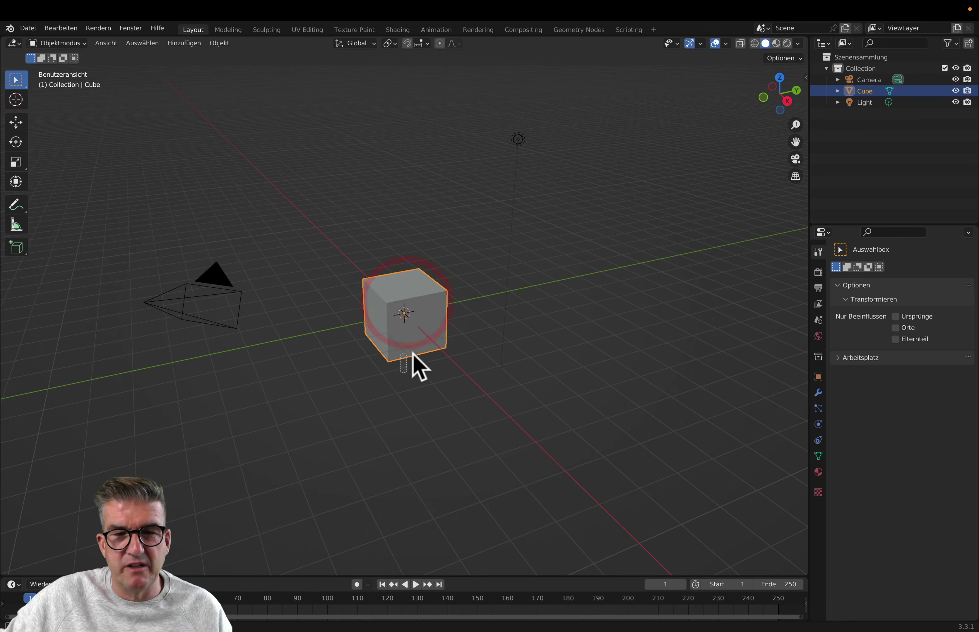
left_click(465, 356)
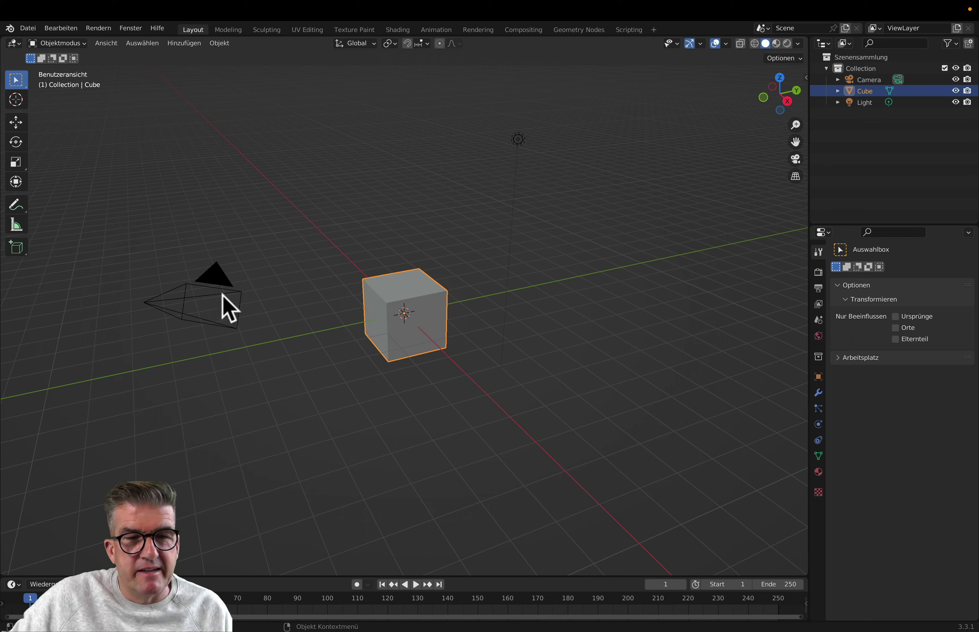
- Select the camera, then the cube, and finally the light in the viewport
left_click(200, 282)
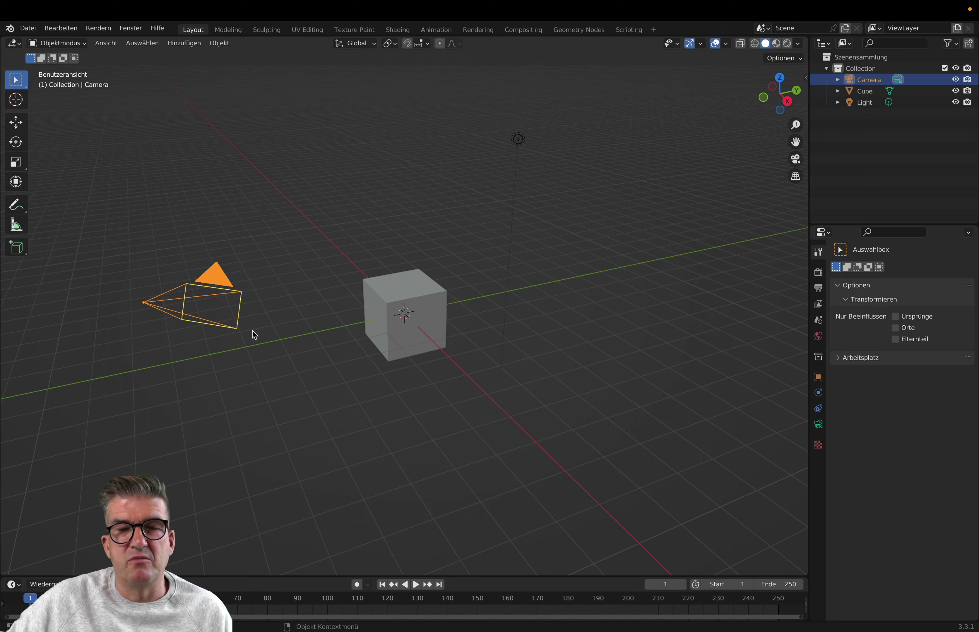
left_click(391, 290)
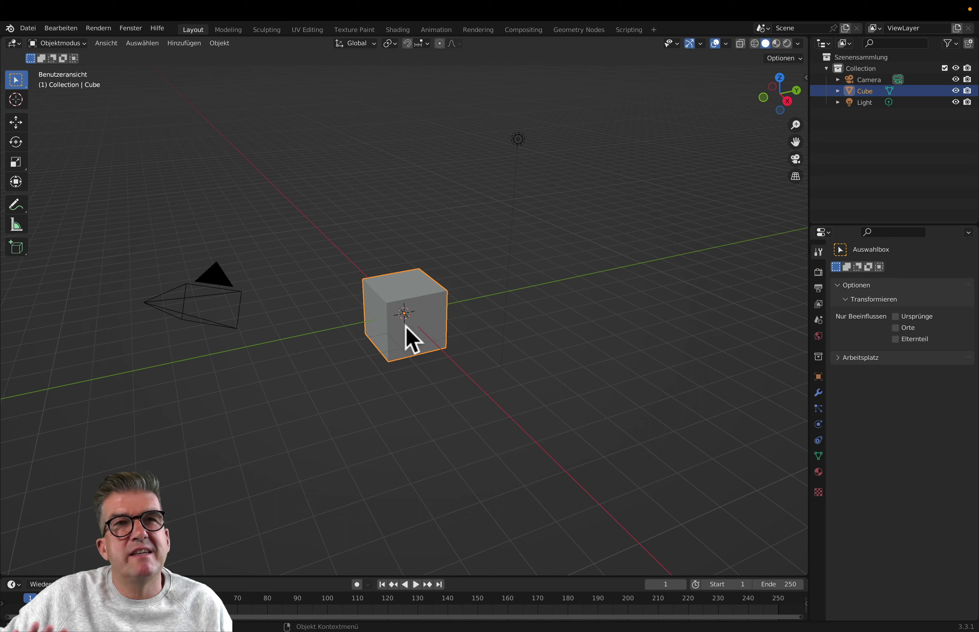
left_click(517, 150)
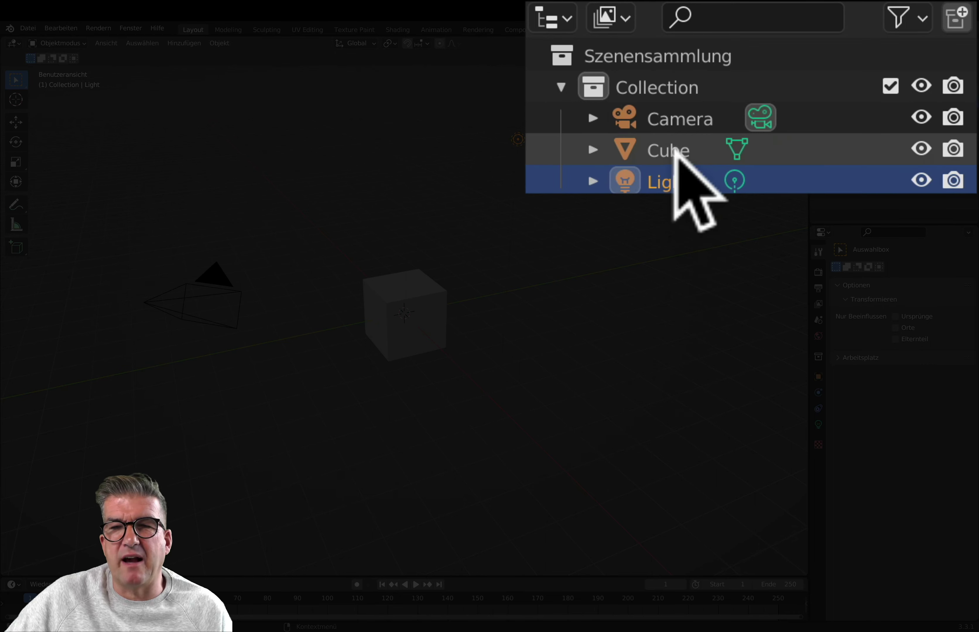
left_click(677, 125)
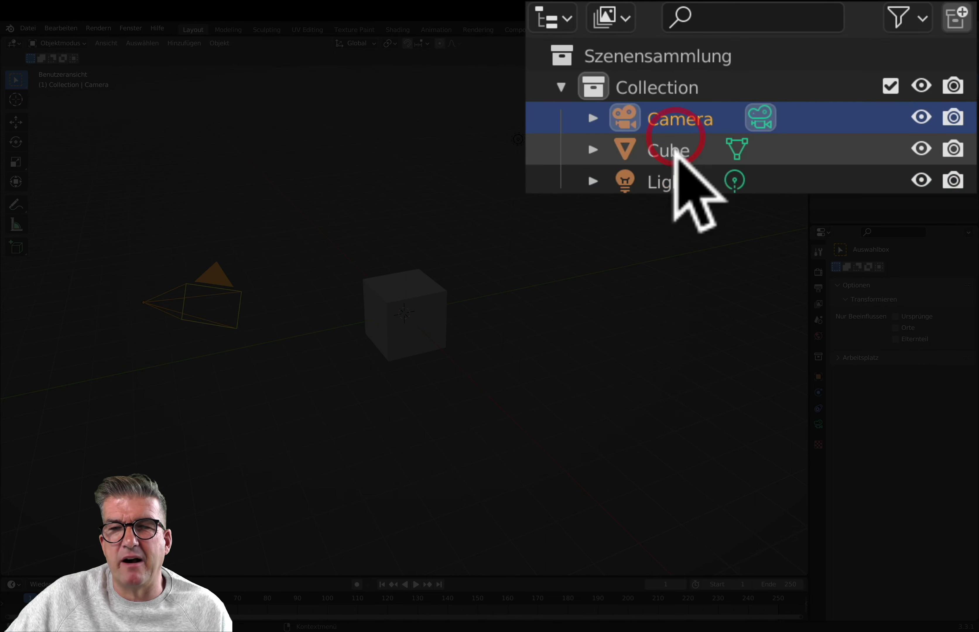
left_click(674, 151)
left_click(676, 182)
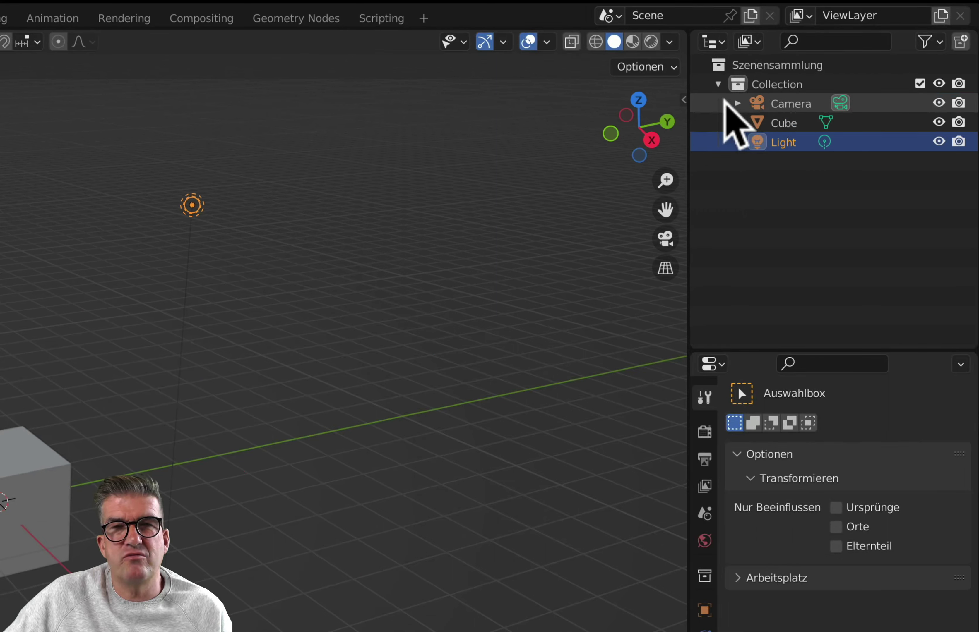
left_click(719, 85)
left_click(719, 85)
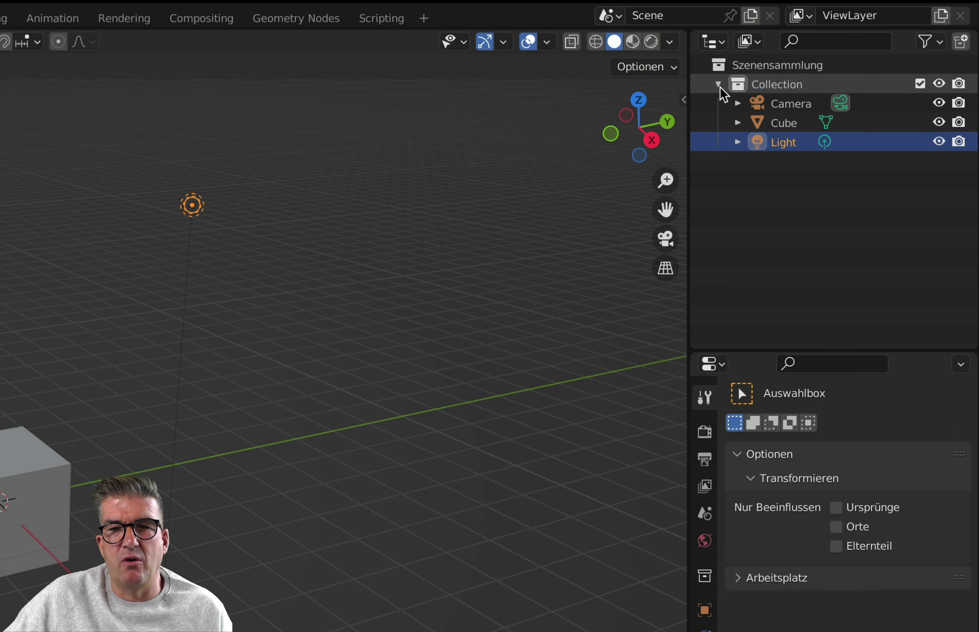
left_click(719, 85)
left_click(719, 86)
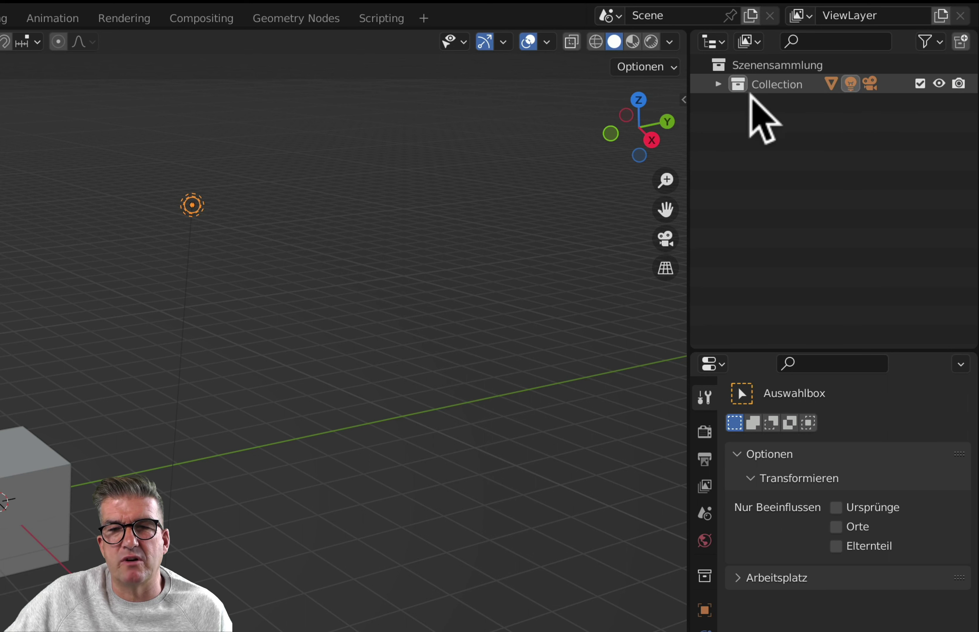
left_click(719, 86)
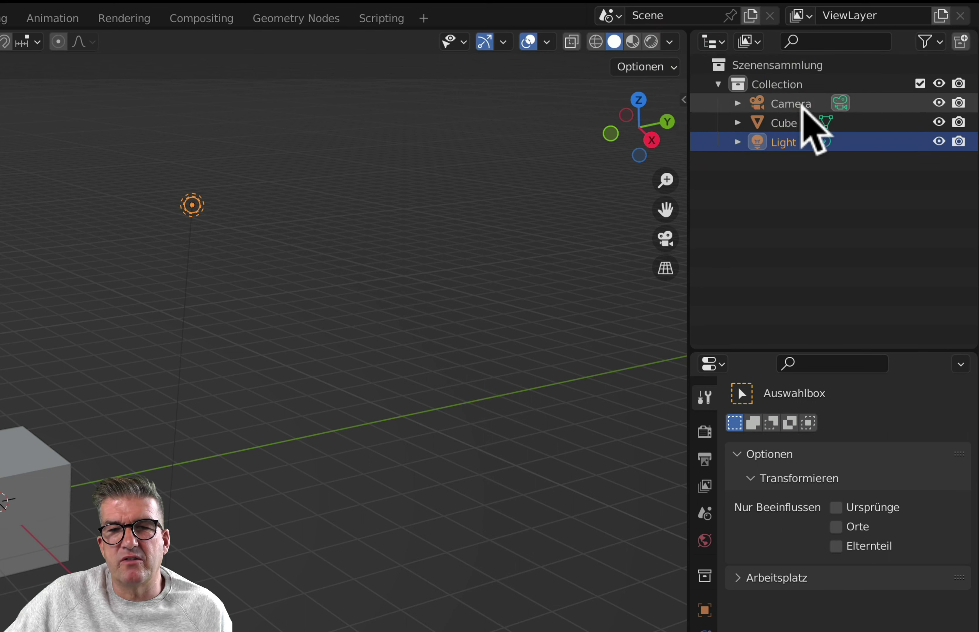
left_click(736, 142)
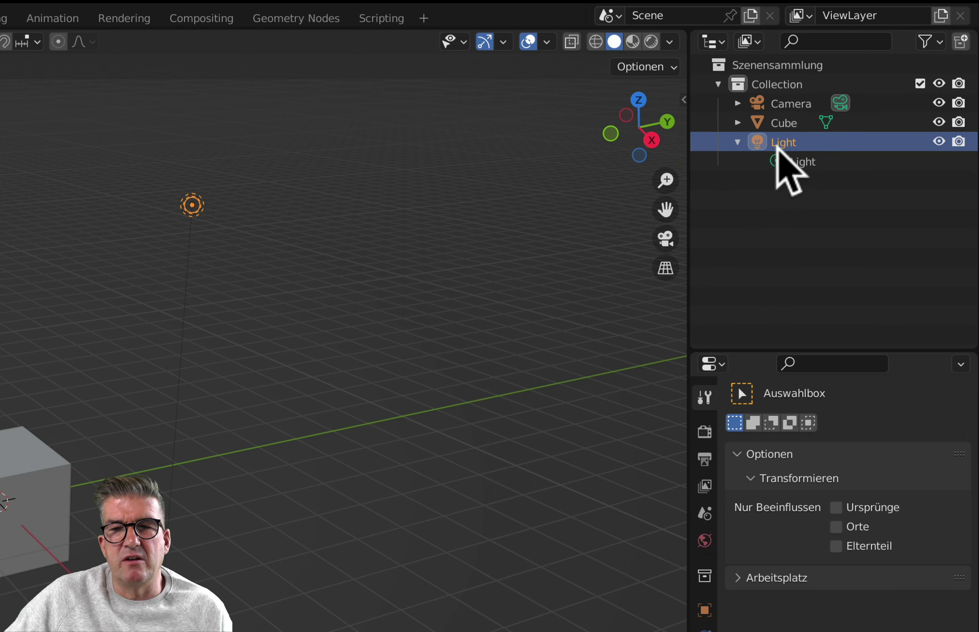
left_click(738, 123)
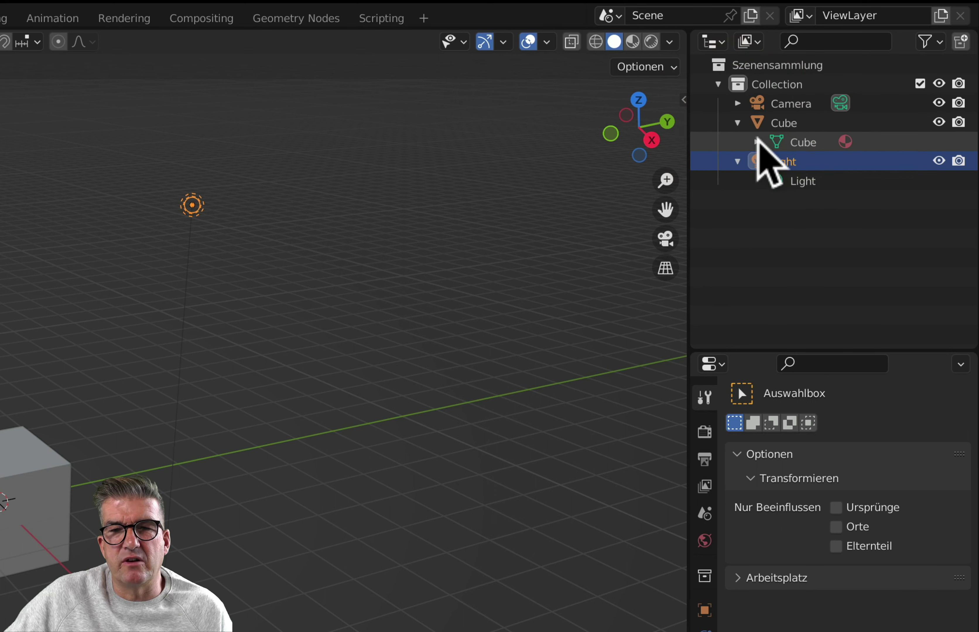
left_click(757, 142)
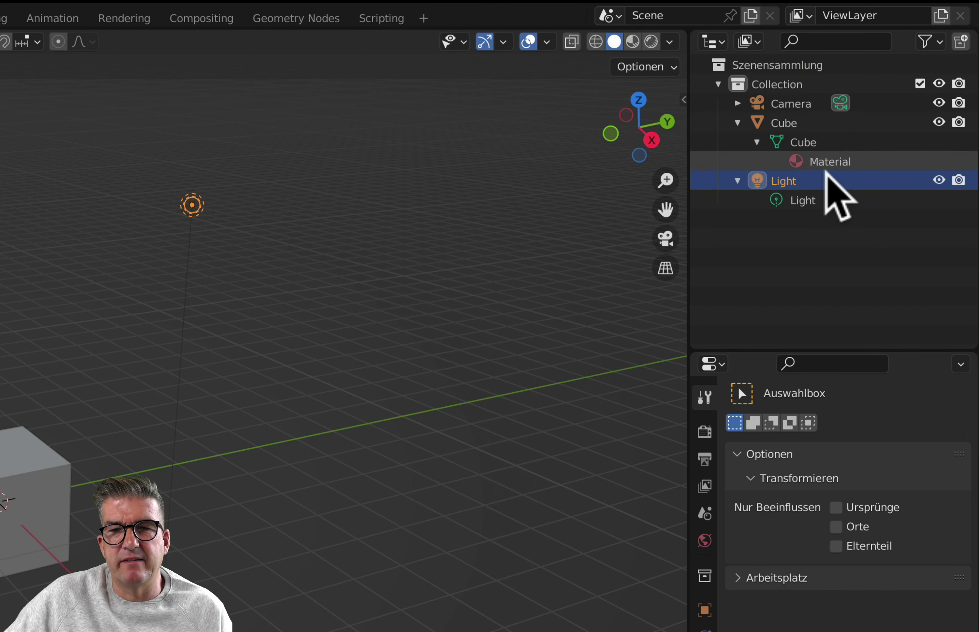
left_click(738, 123)
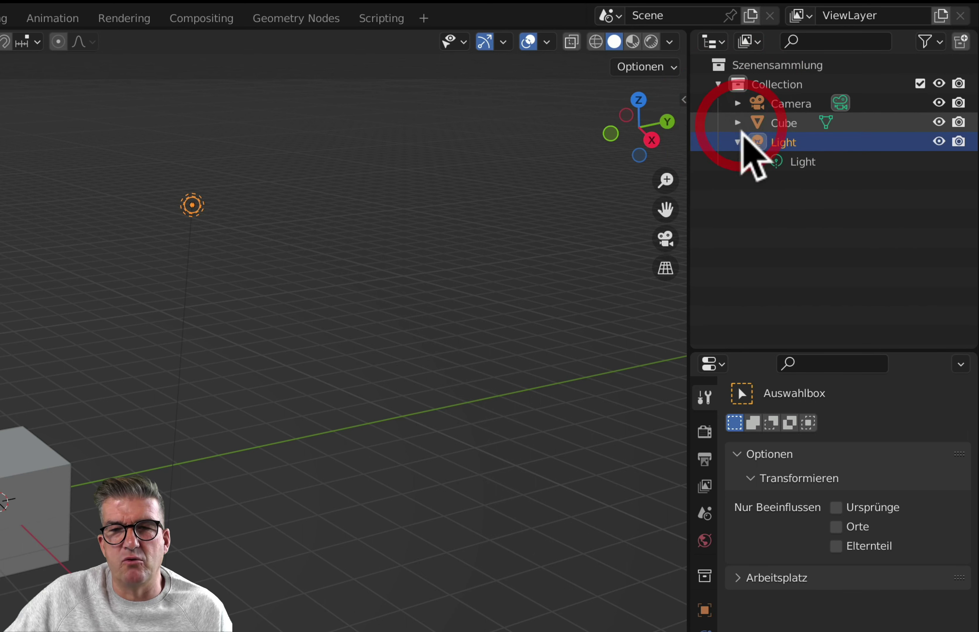
left_click(738, 103)
left_click(738, 103)
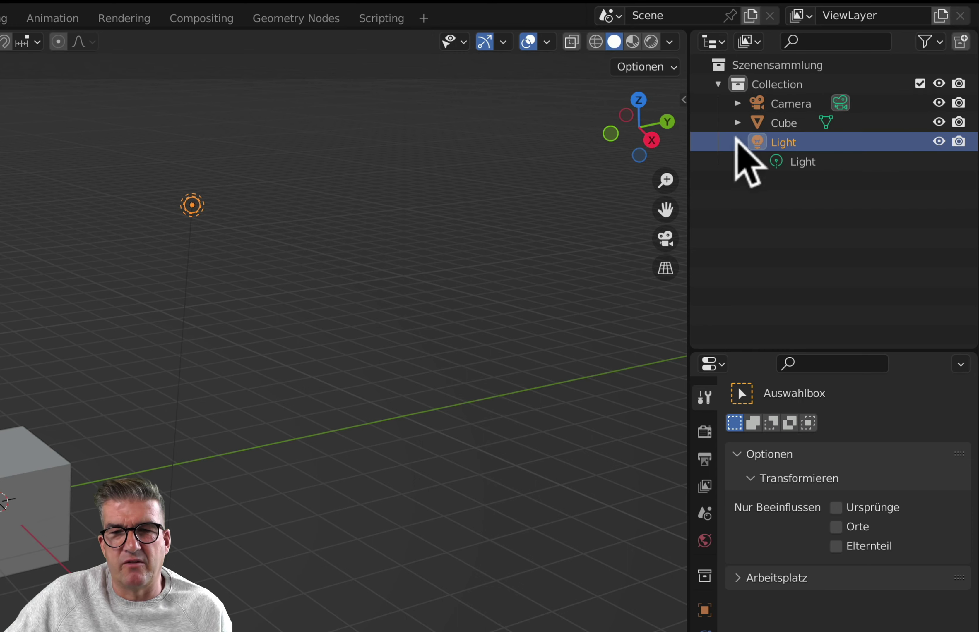
left_click(737, 142)
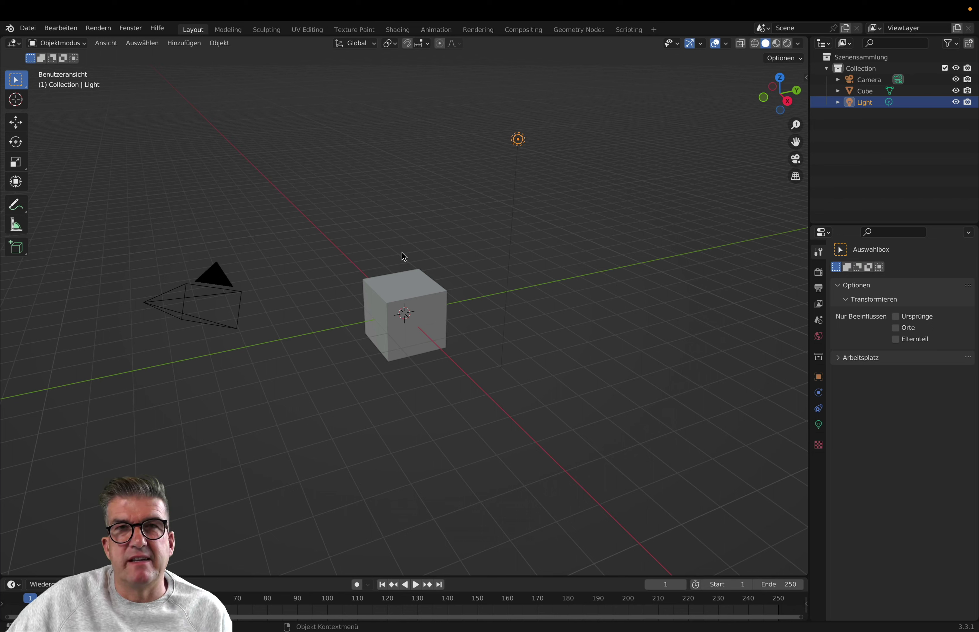
key("Fn")
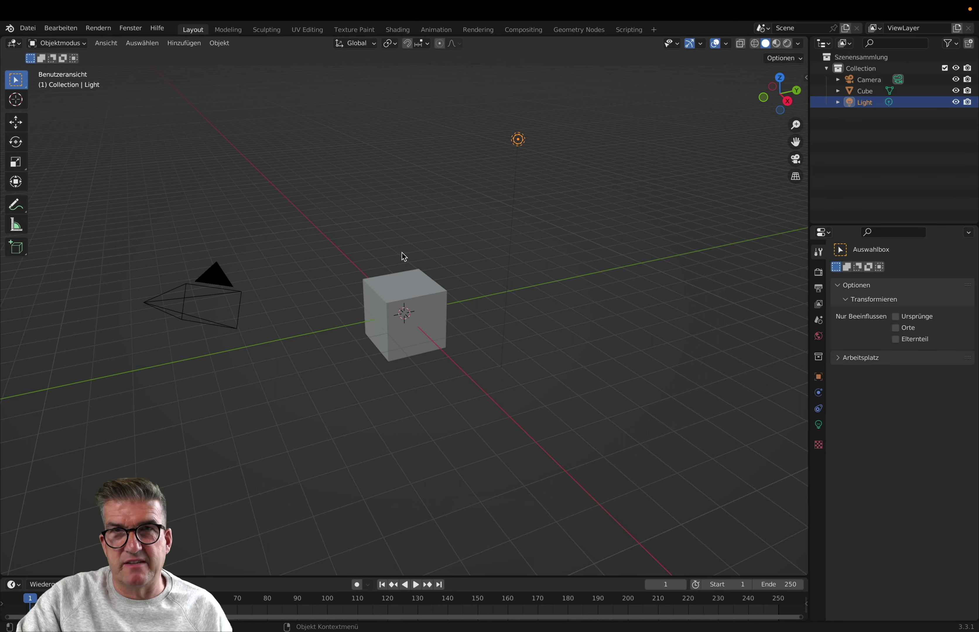
key("F12")
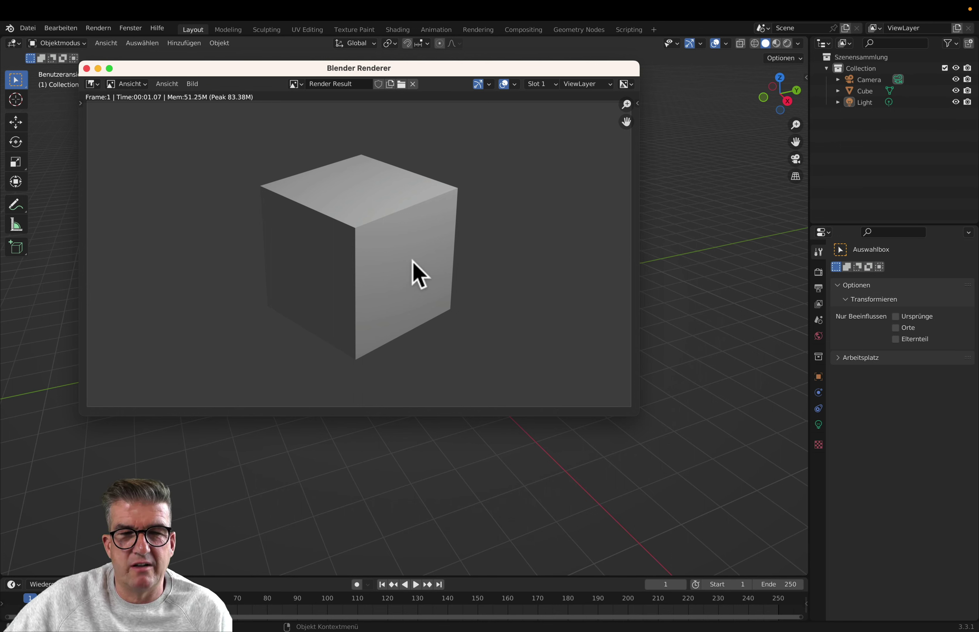
left_click(86, 68)
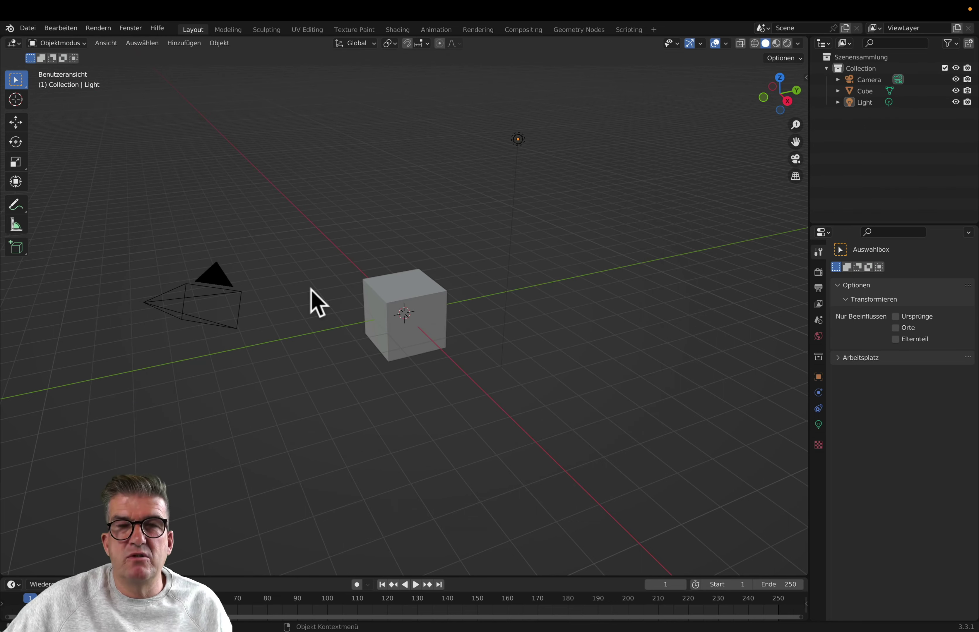
- Render frame 1 as a still image and centre the Blender Renderer window on screen
left_click(109, 32)
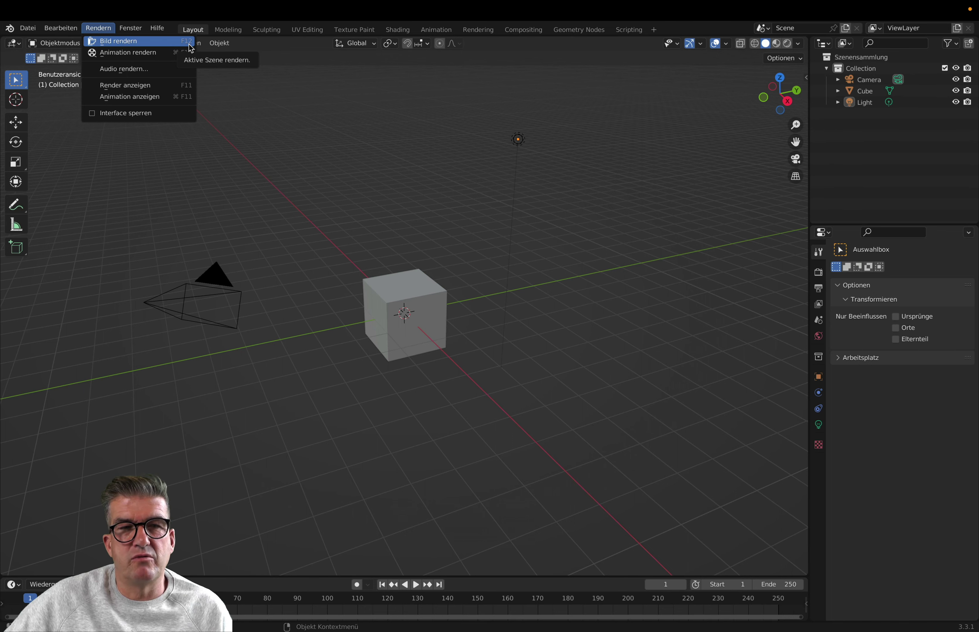
left_click(190, 44)
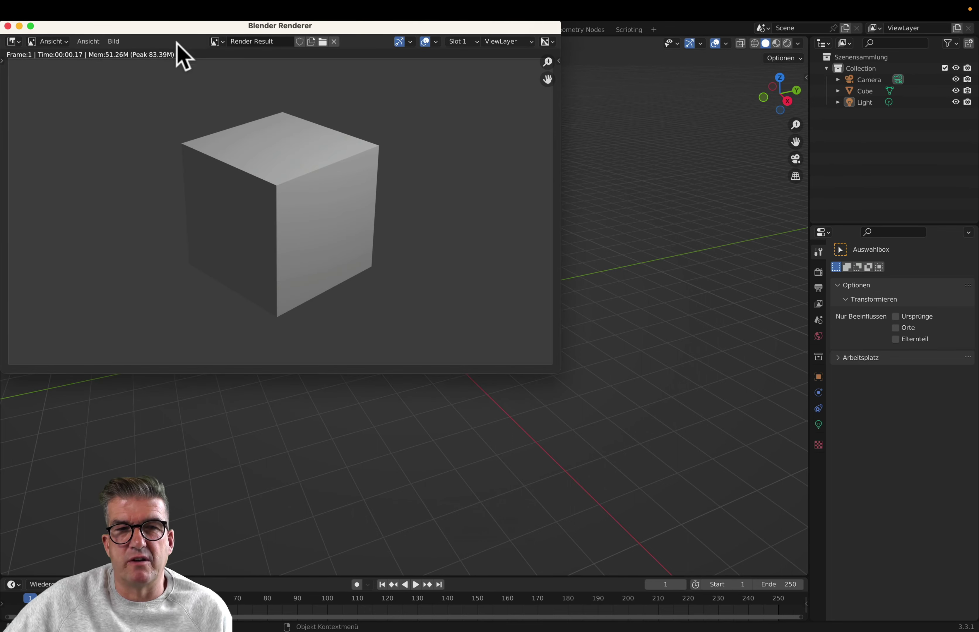
left_click_drag(177, 25, 361, 88)
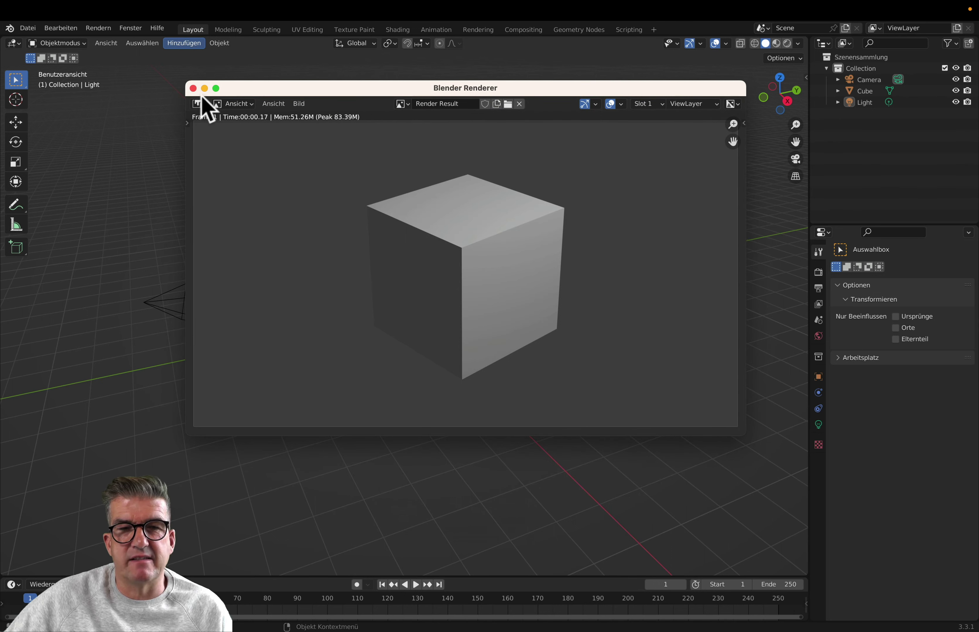
- Close the render, then move the cube outward along its green Y arrow with the Move tool
left_click(192, 88)
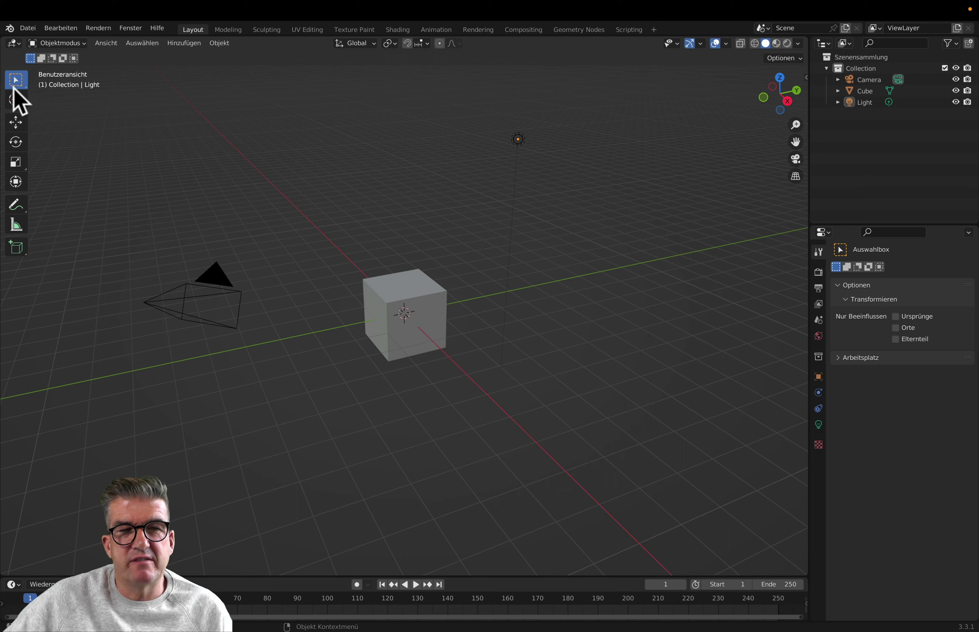
left_click(16, 129)
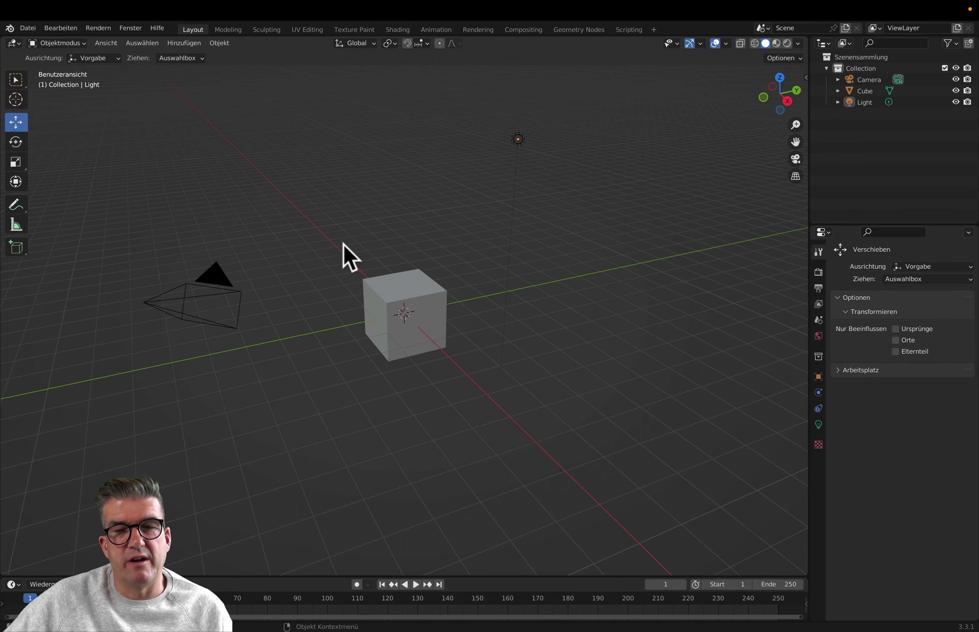
left_click(397, 291)
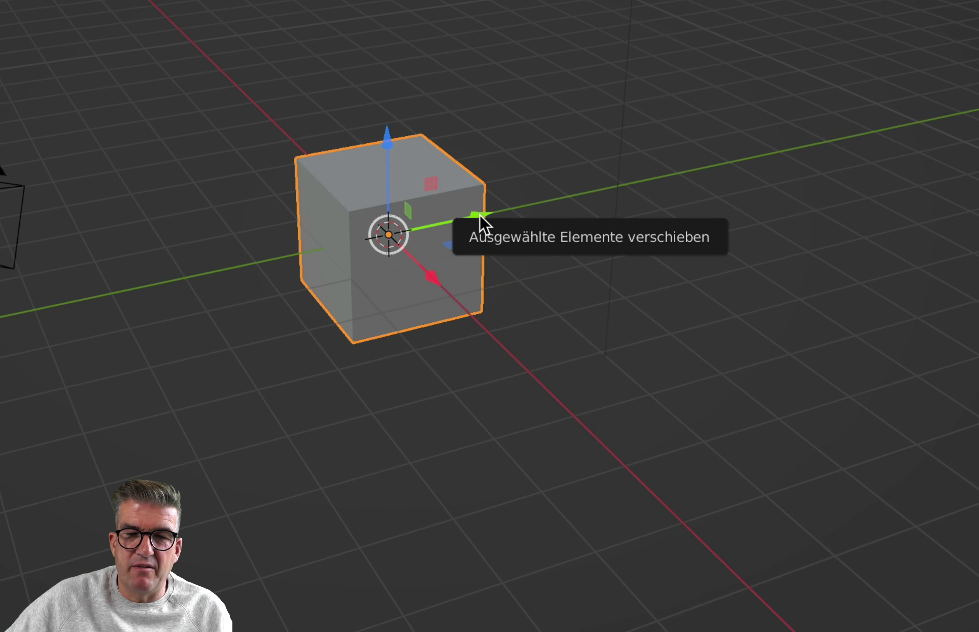
mouse_move(479, 216)
left_mouse_down()
mouse_move(699, 183)
mouse_move(865, 142)
mouse_move(535, 219)
mouse_move(149, 283)
mouse_move(924, 205)
mouse_move(12, 312)
mouse_move(918, 209)
mouse_move(199, 302)
mouse_move(693, 244)
mouse_move(661, 262)
mouse_move(846, 443)
mouse_move(592, 225)
mouse_move(963, 589)
mouse_move(531, 105)
mouse_move(398, 48)
mouse_move(714, 316)
mouse_move(585, 201)
mouse_move(603, 227)
mouse_move(615, 214)
left_mouse_up()
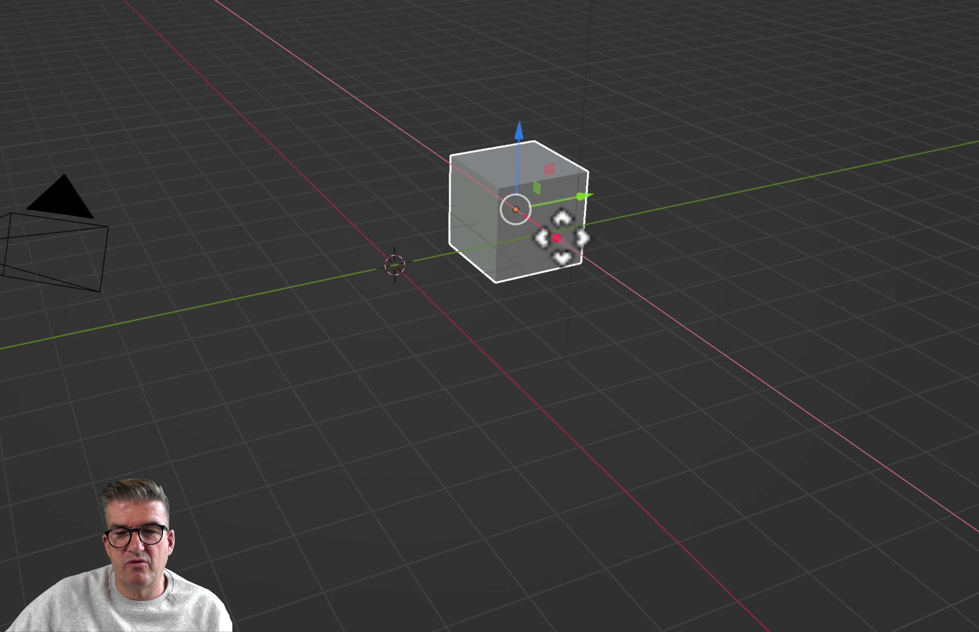
- Render the moved cube as a still image and close the render result
left_click(100, 29)
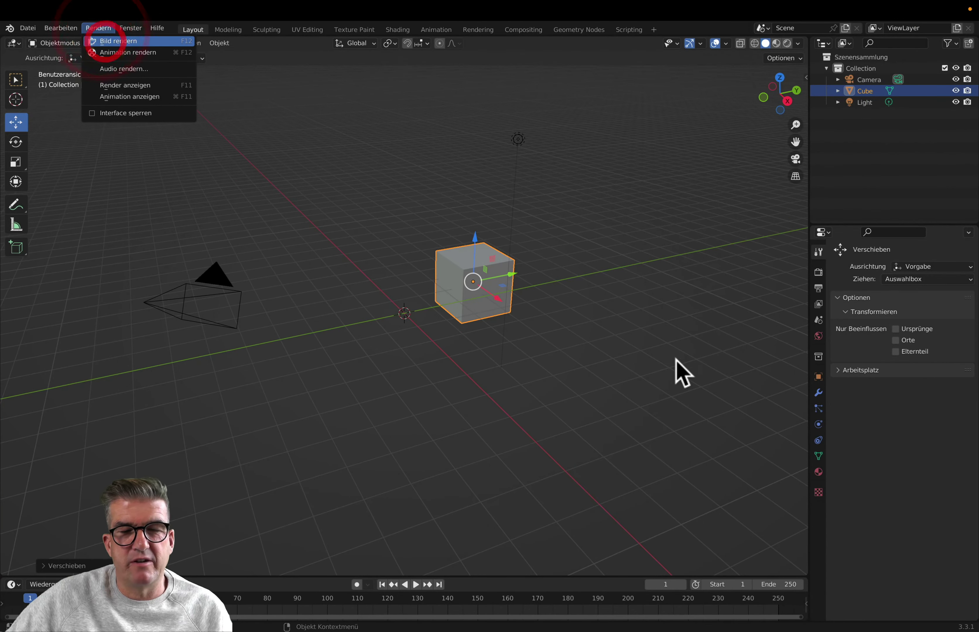
key("F12")
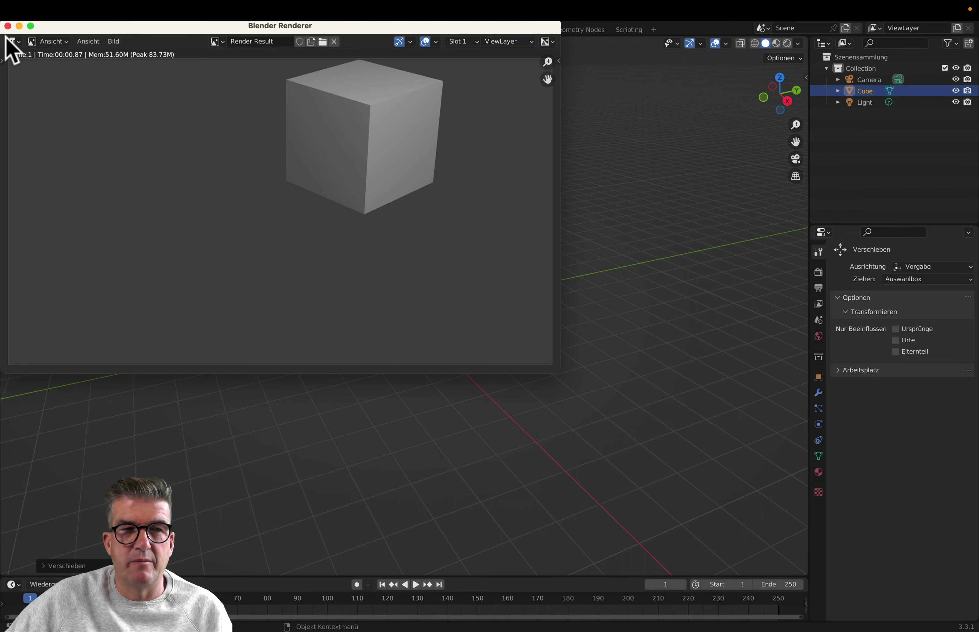
left_click(8, 26)
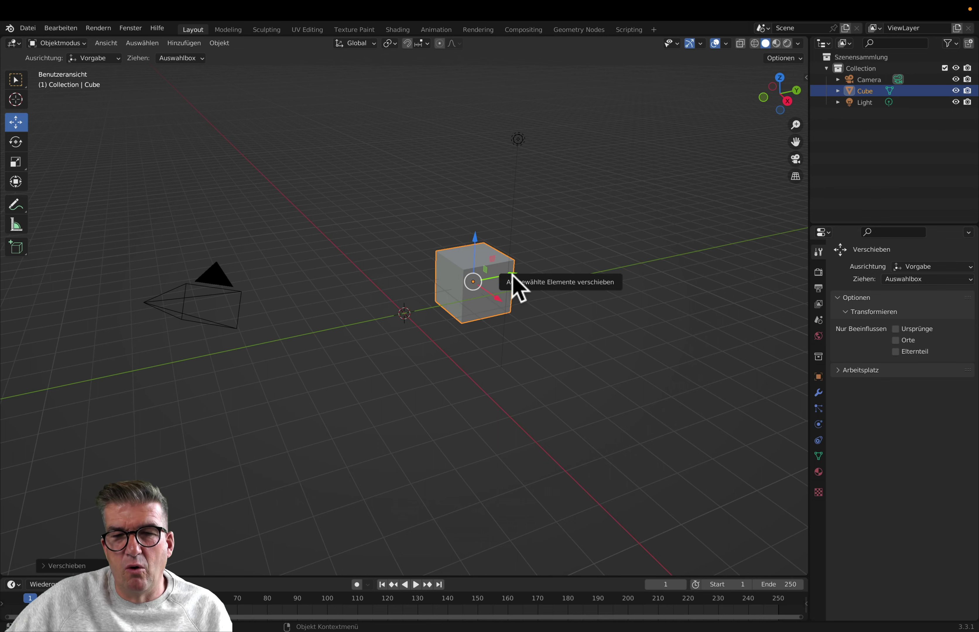
- Slide the cube back toward the origin along Y, re-render, and close the result
left_click_drag(512, 274, 417, 292)
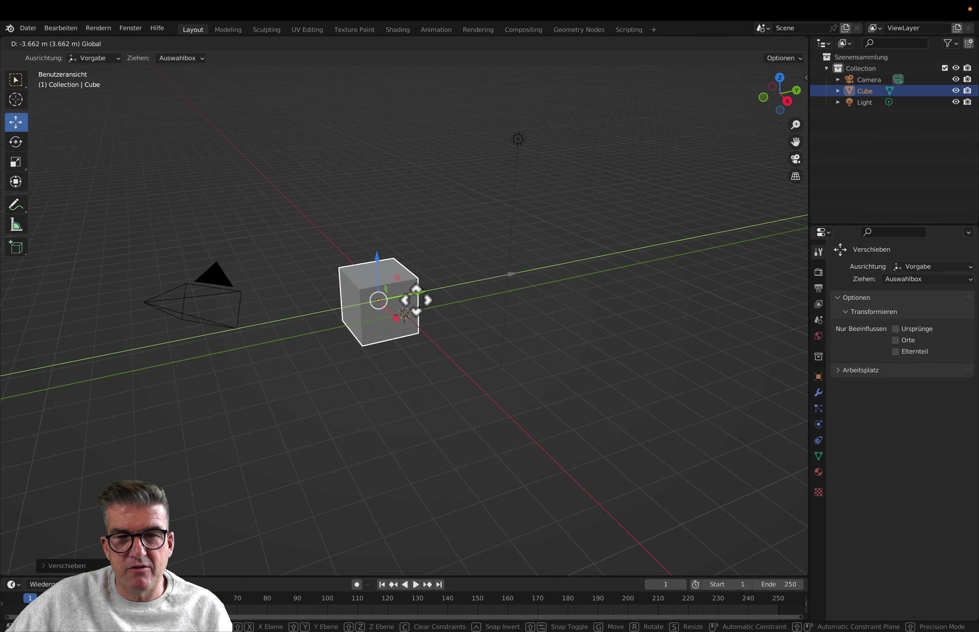
left_click(101, 29)
left_click(105, 49)
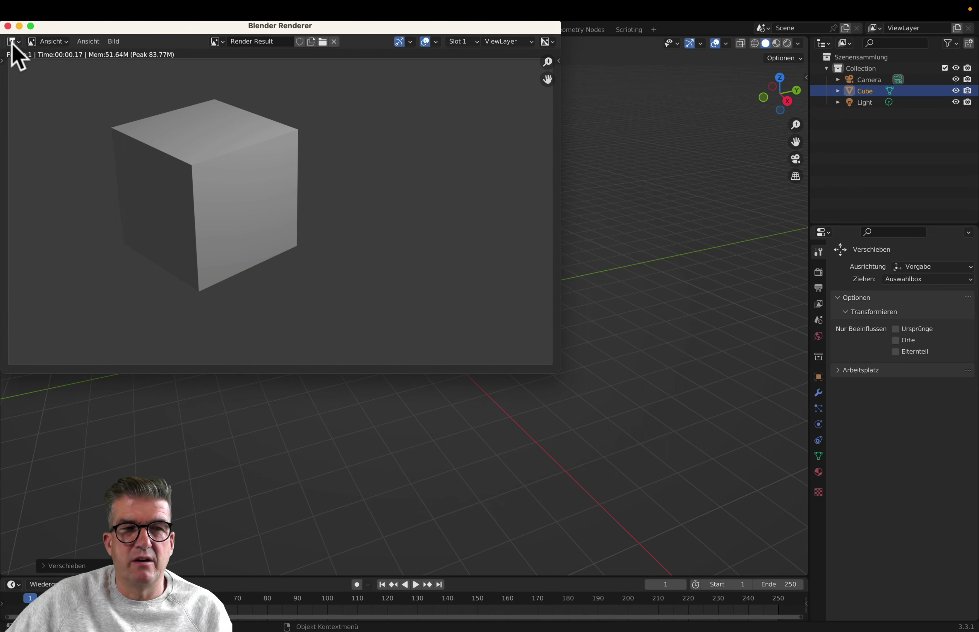
left_click(8, 26)
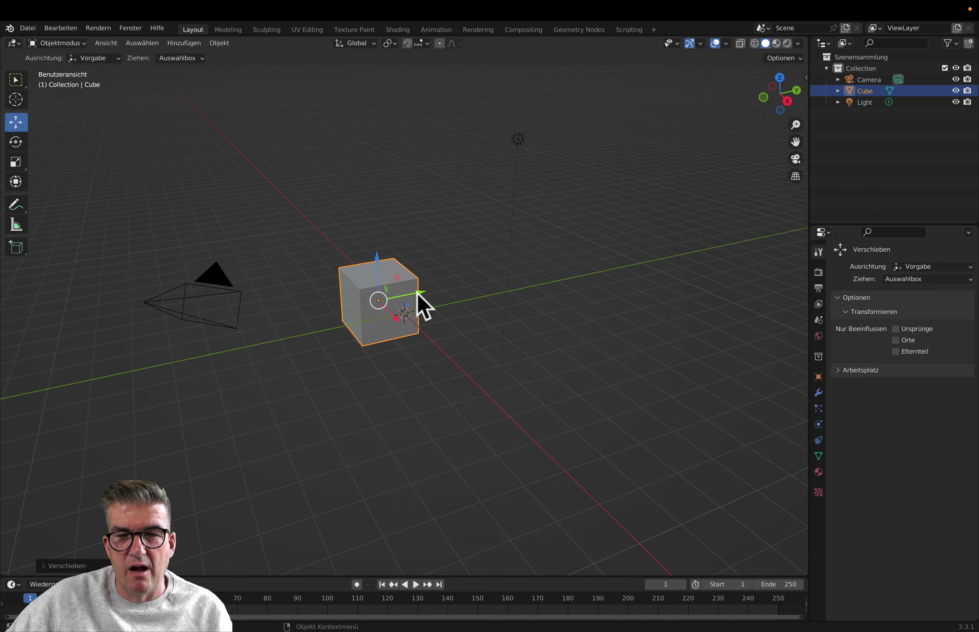
- Nudge the cube along Y again, render it with F12, and close the render
mouse_move(419, 293)
left_mouse_down()
mouse_move(446, 290)
mouse_move(401, 210)
left_mouse_up()
left_click(98, 28)
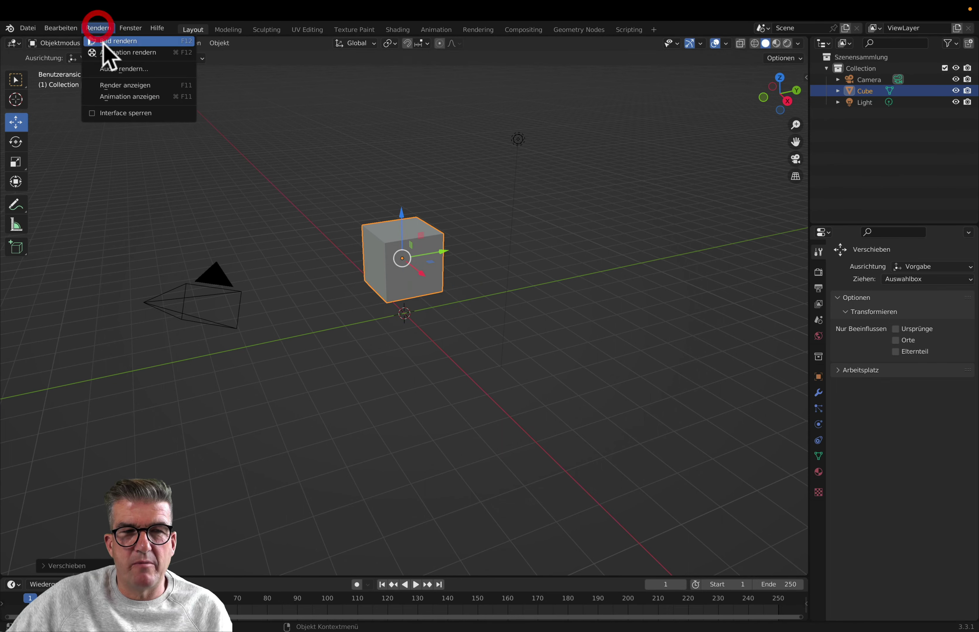
key("F12")
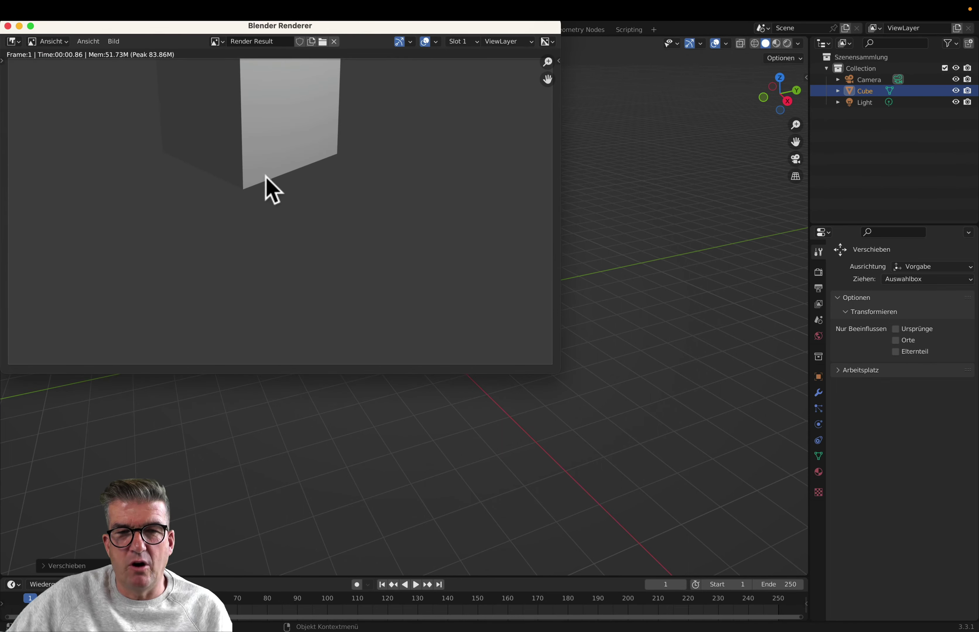
left_click(7, 26)
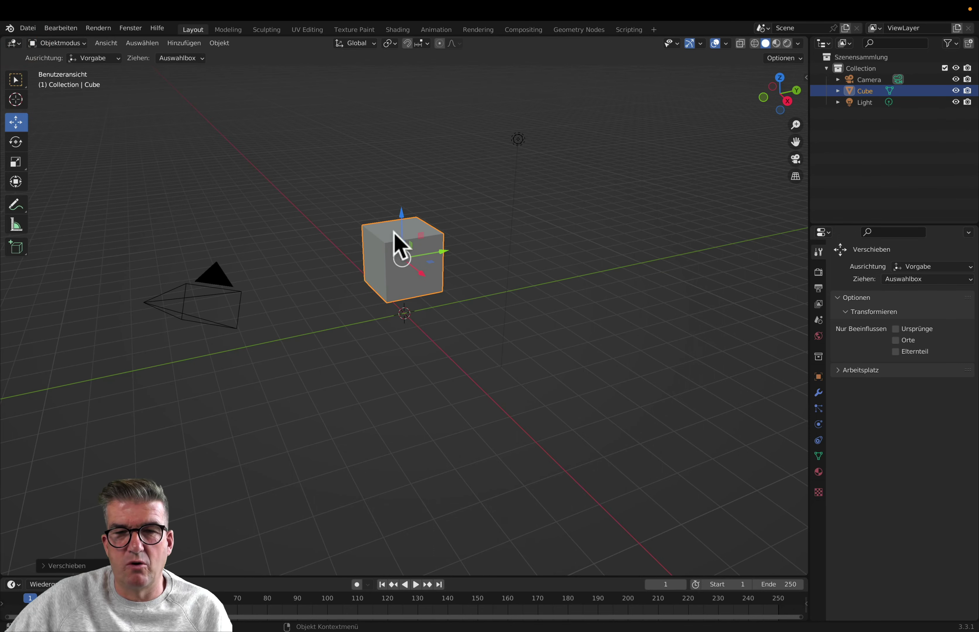
- Lower the cube slightly along Z, then rotate it about its Y and Z axes
left_click_drag(403, 220, 402, 224)
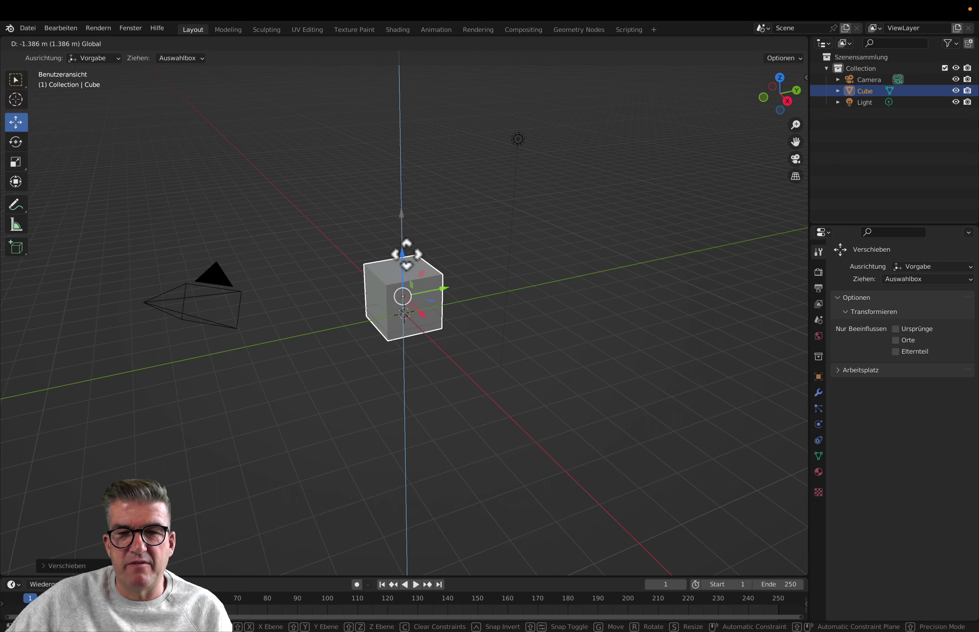
left_click(404, 255)
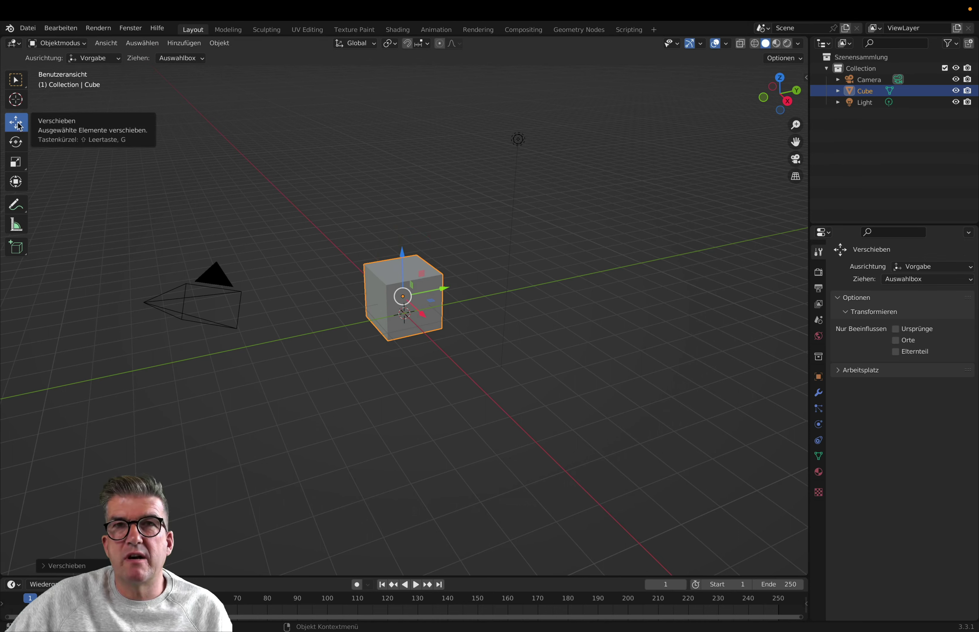
left_click(16, 144)
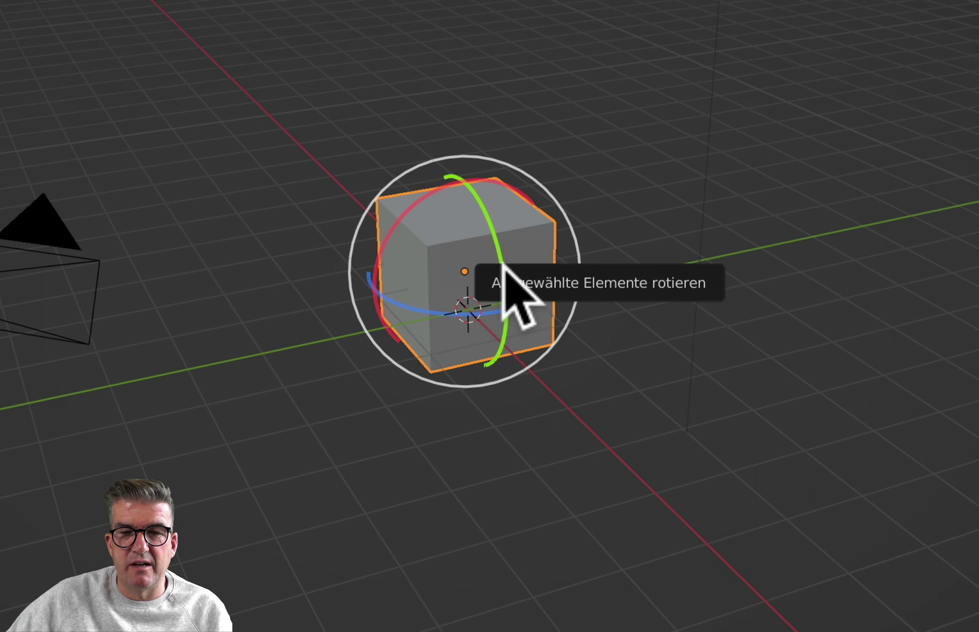
left_click_drag(502, 265, 510, 292)
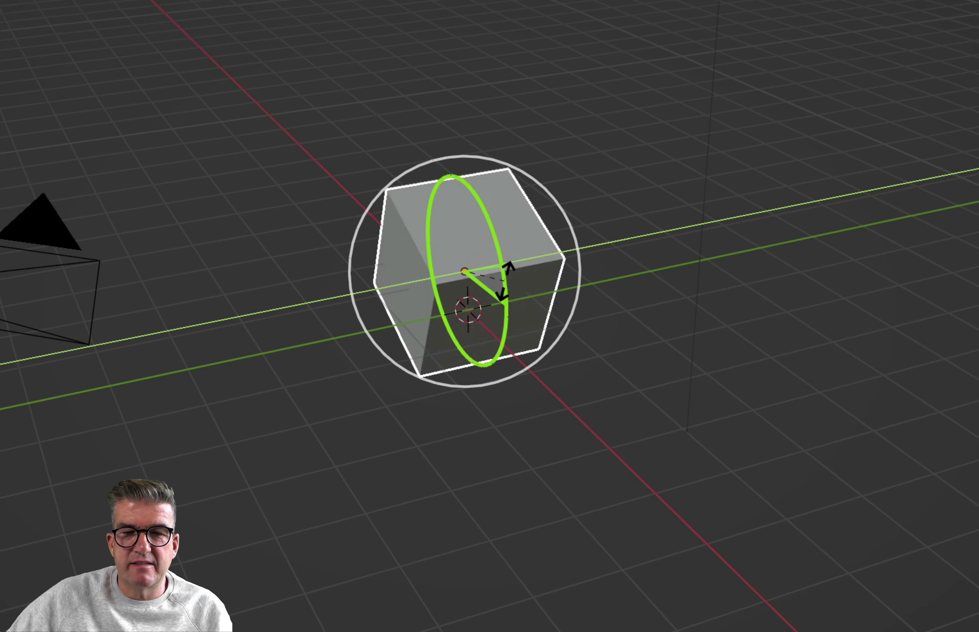
left_click_drag(509, 291, 507, 295)
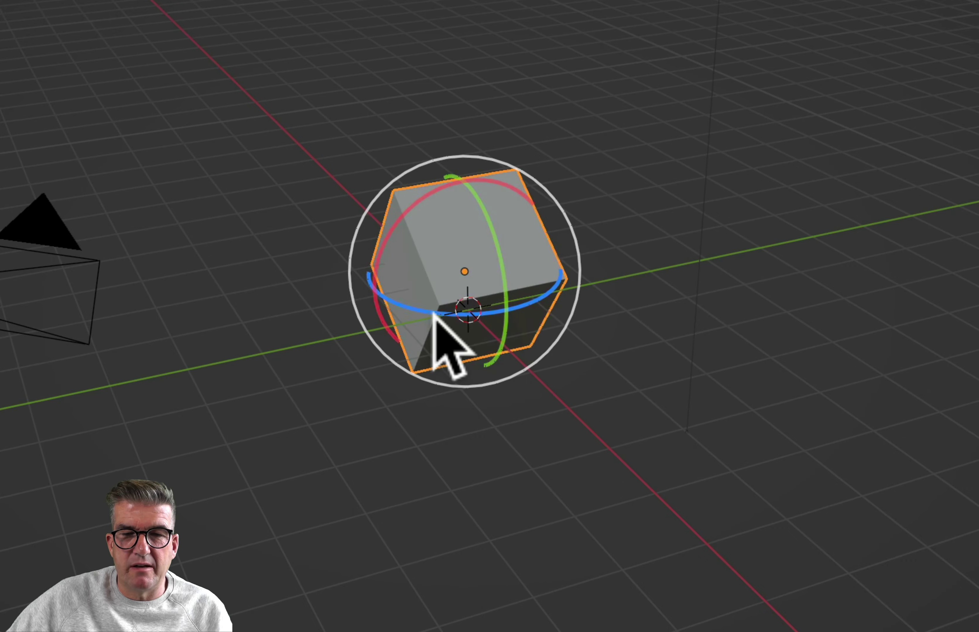
left_click_drag(436, 317, 461, 312)
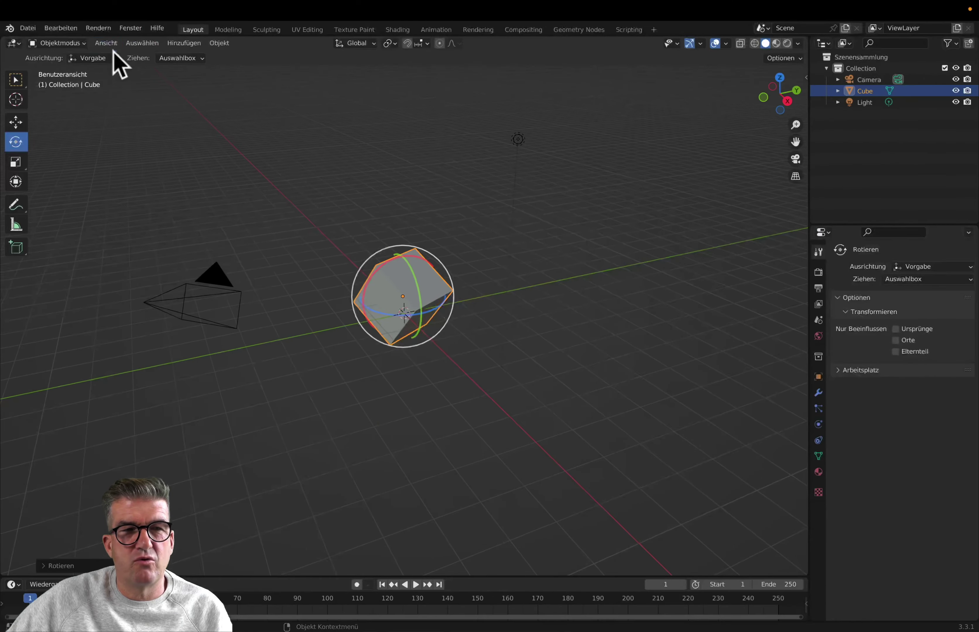
- Render the tilted cube as a still image and close the render window
left_click(108, 30)
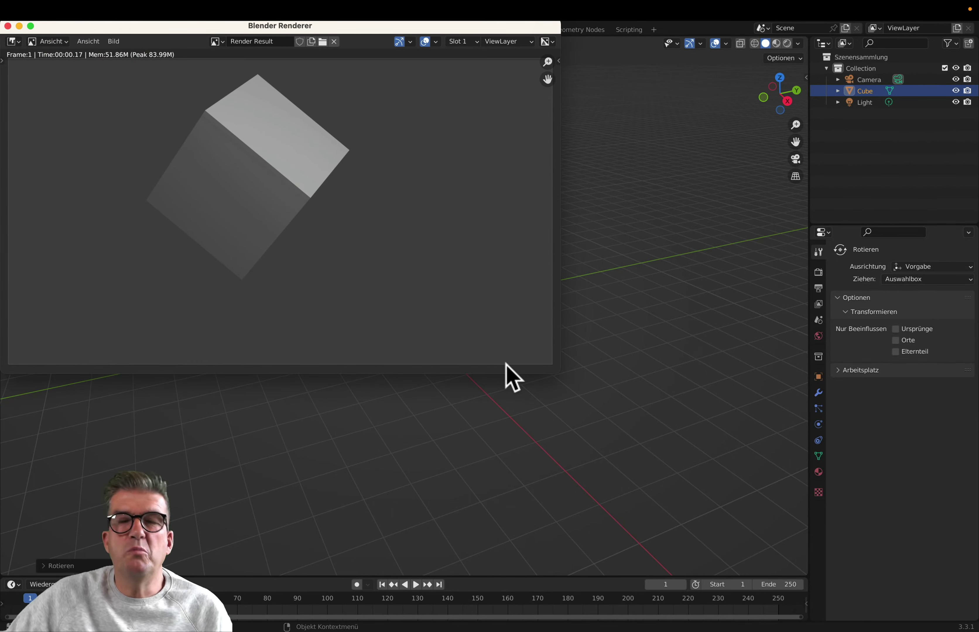
left_click(7, 26)
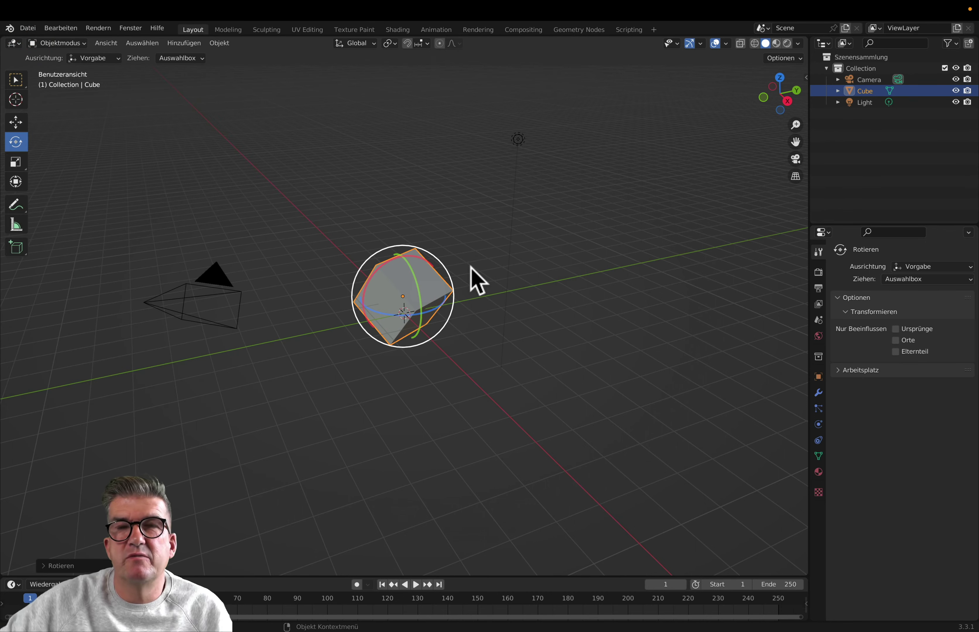